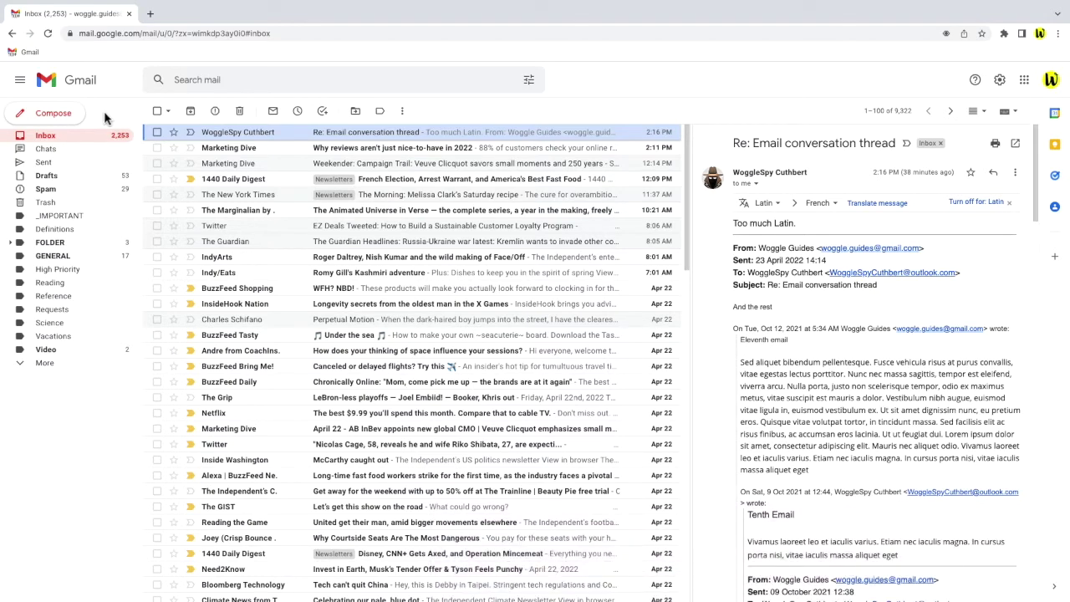
- Start a new email to the suggested contact with the subject 'New website!!'
left_click(82, 117)
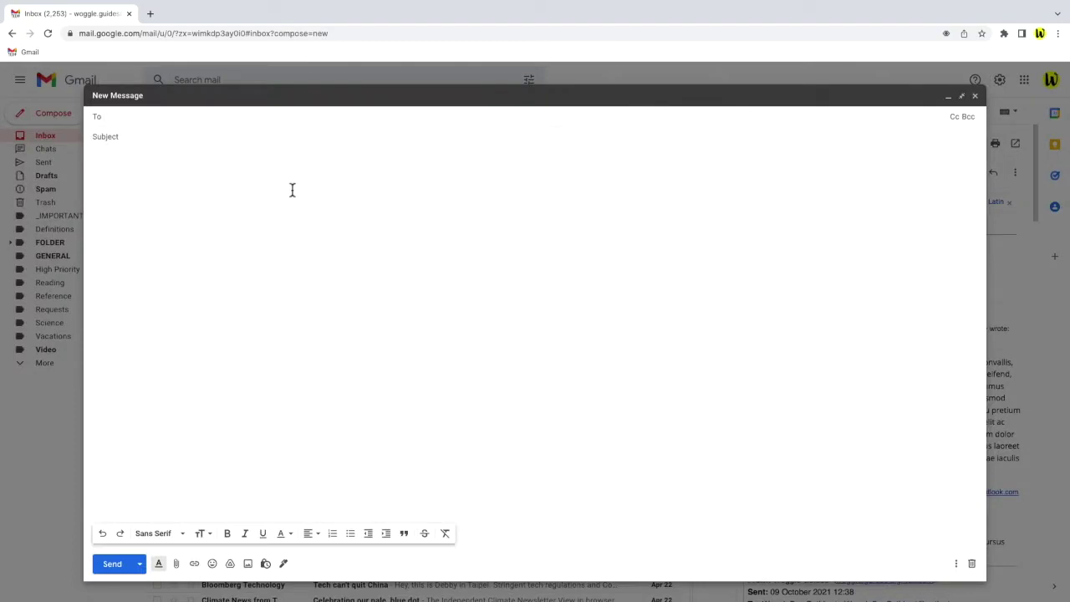
type("te")
key("Return")
key("Tab")
type("New website!!")
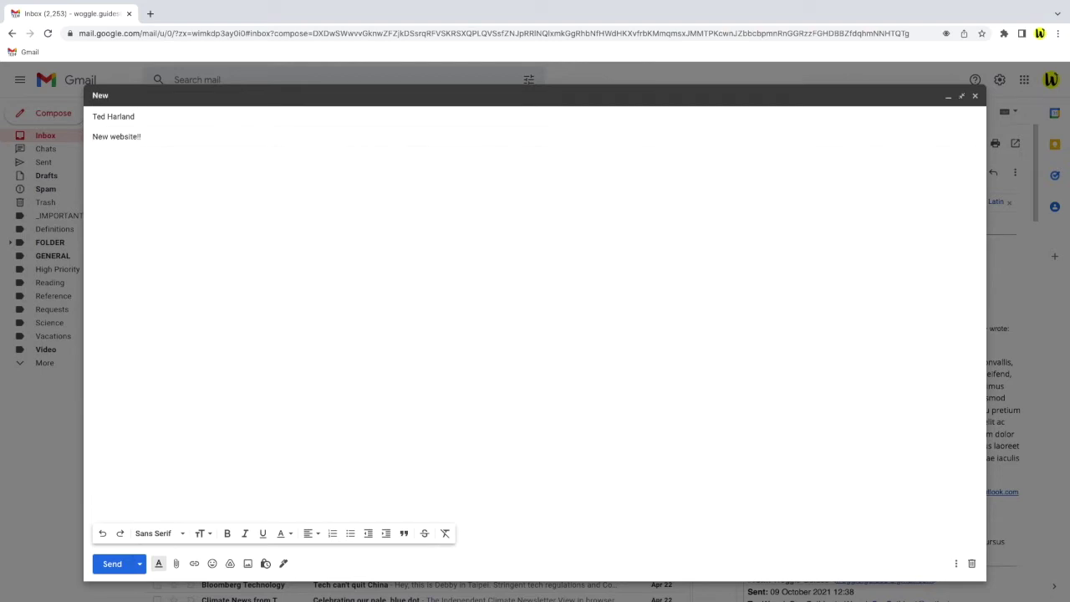
- Write the body 'Have you heard about the new website called Google? It's super exciting!' and add a new line
key("Tab")
type("Have you heard about the new website called")
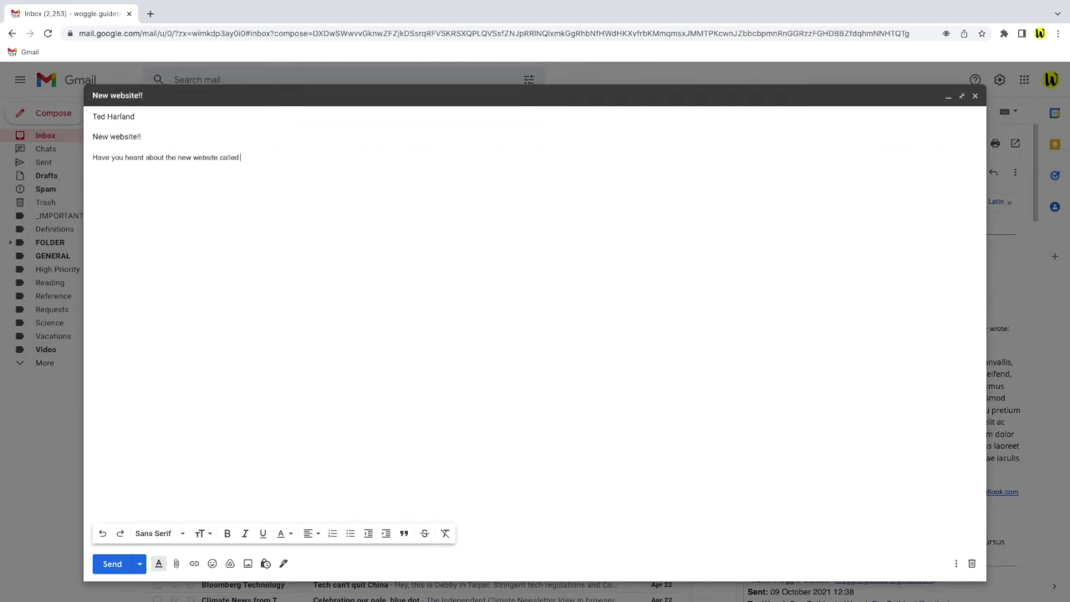
type(" Google?  It's super exciting!")
key("Return")
key("Return")
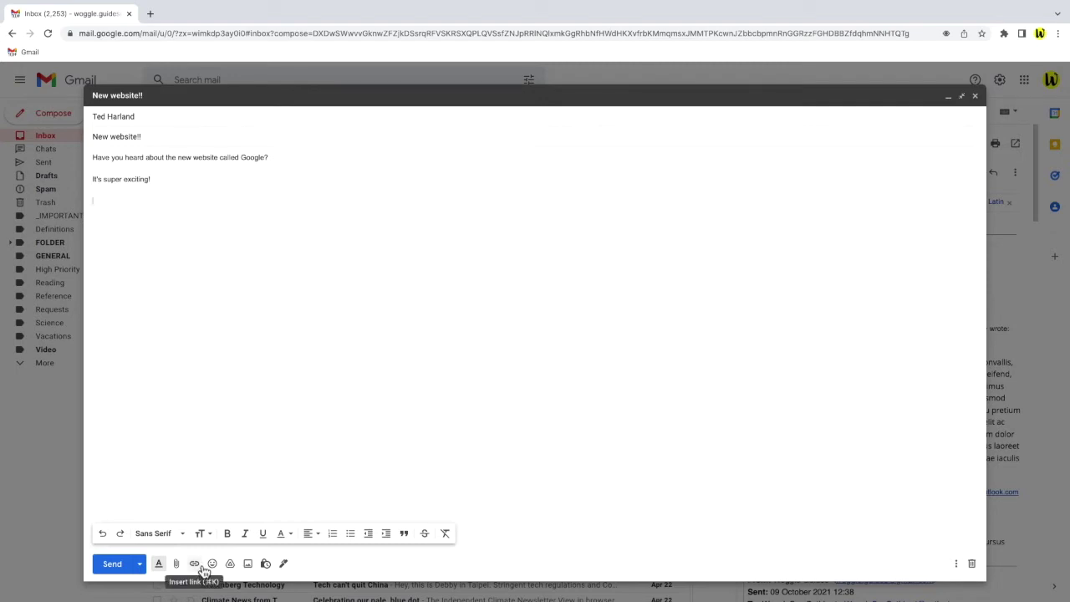
left_click(194, 563)
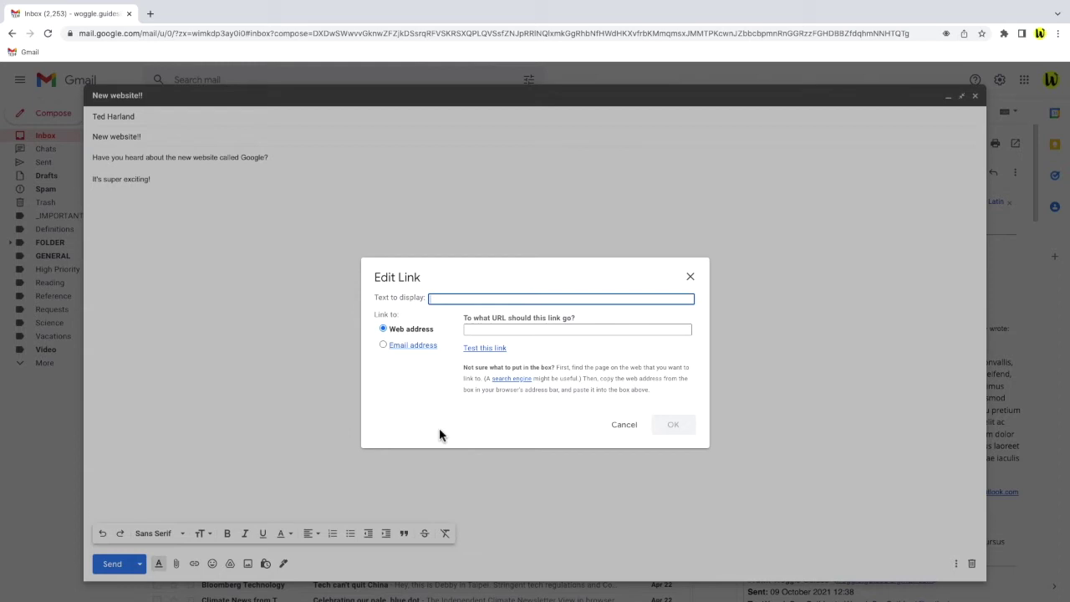
type("Google Website")
left_click(526, 330)
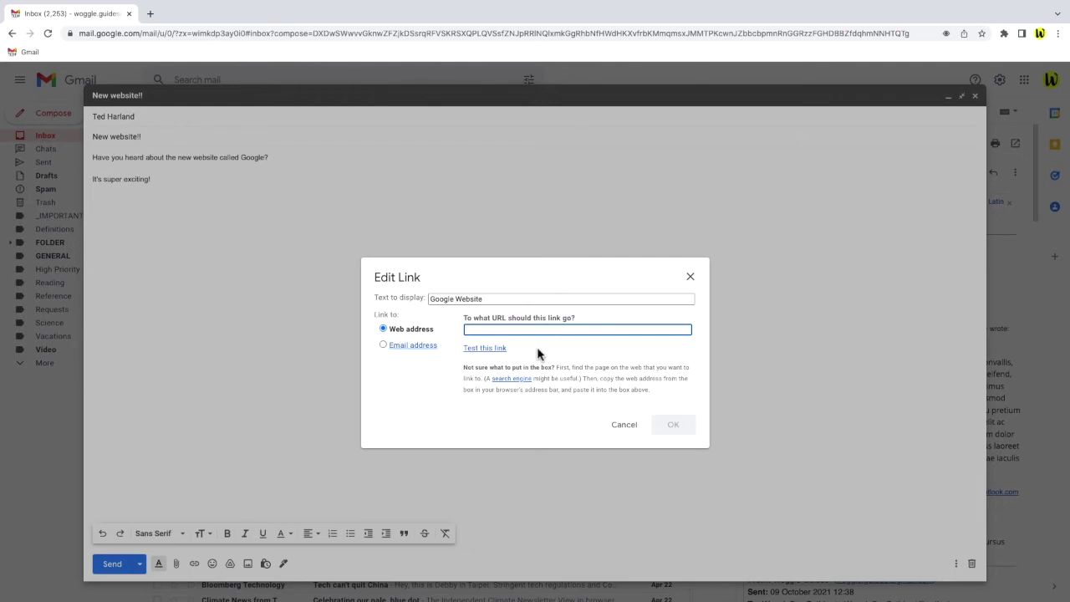
type("www.goo")
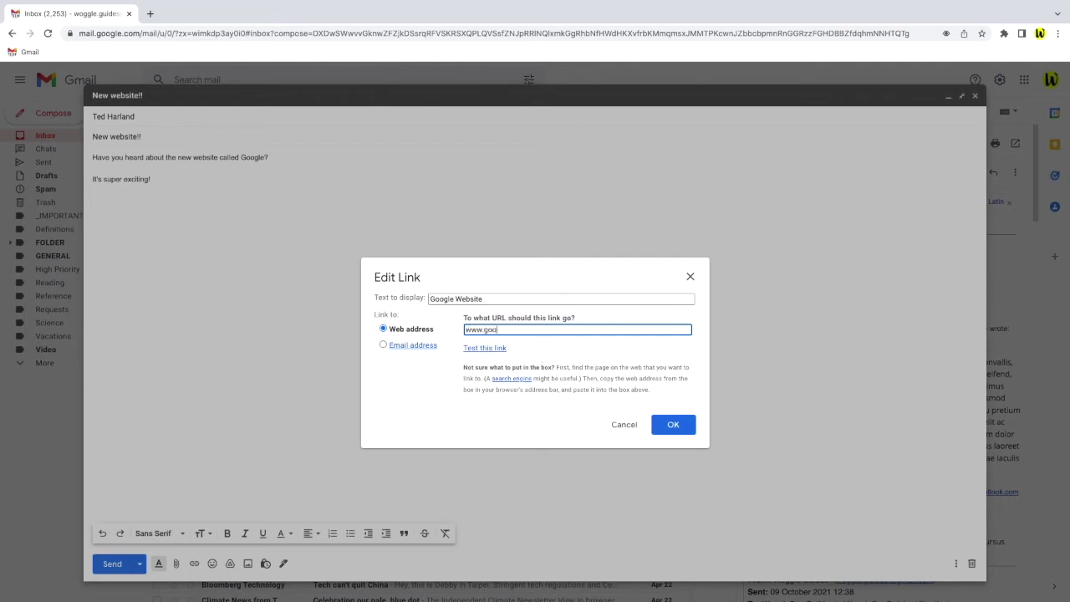
type("gle.com")
left_click(501, 350)
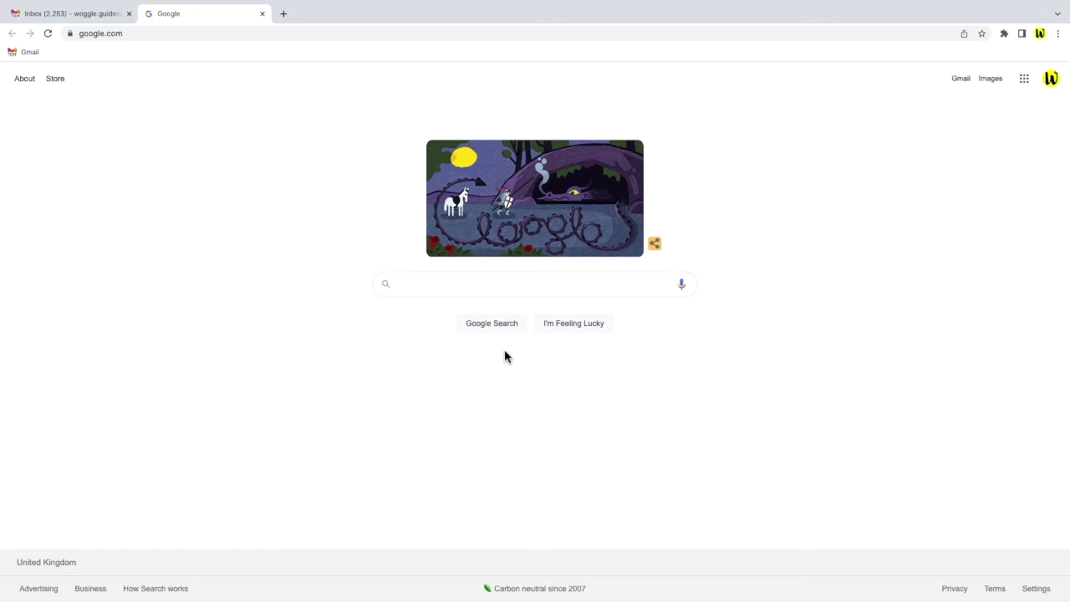
- Copy the Google test page's address from the address bar and close that tab
left_click_drag(139, 33, 76, 33)
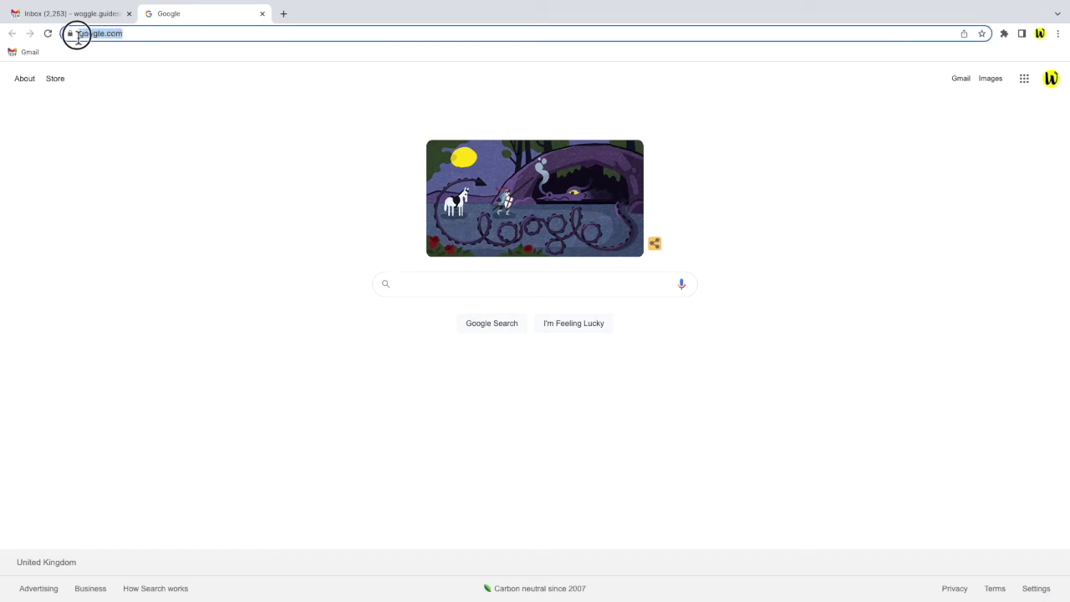
right_click(125, 37)
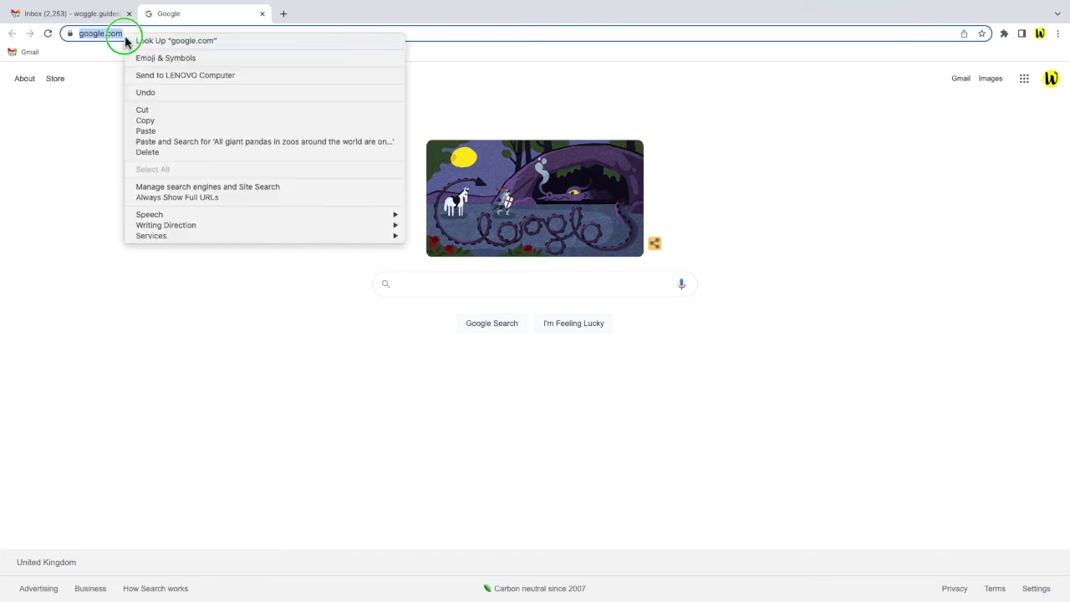
left_click(166, 124)
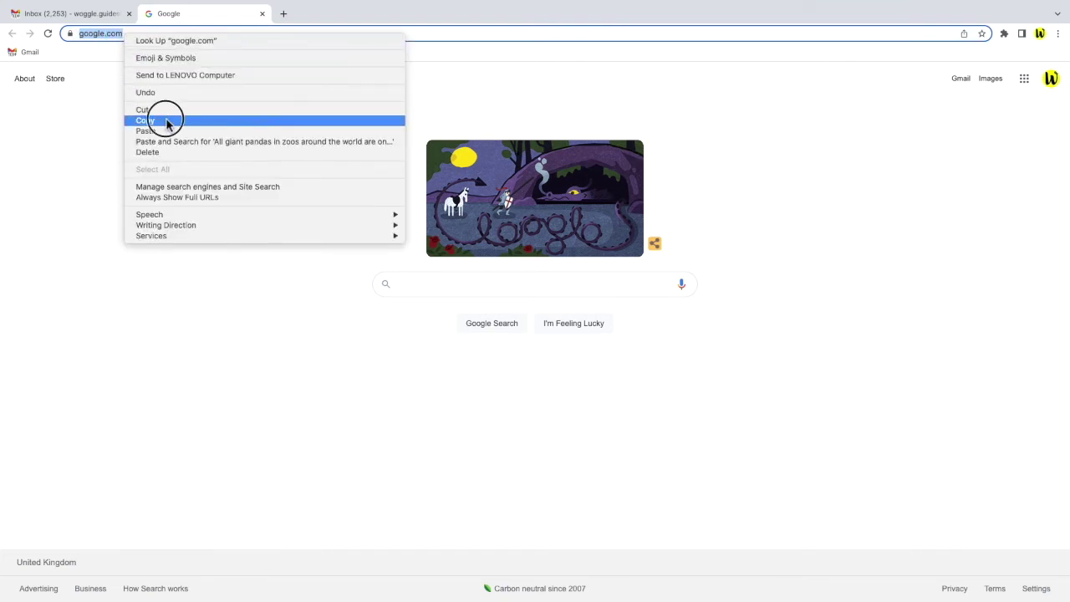
key("ctrl+w")
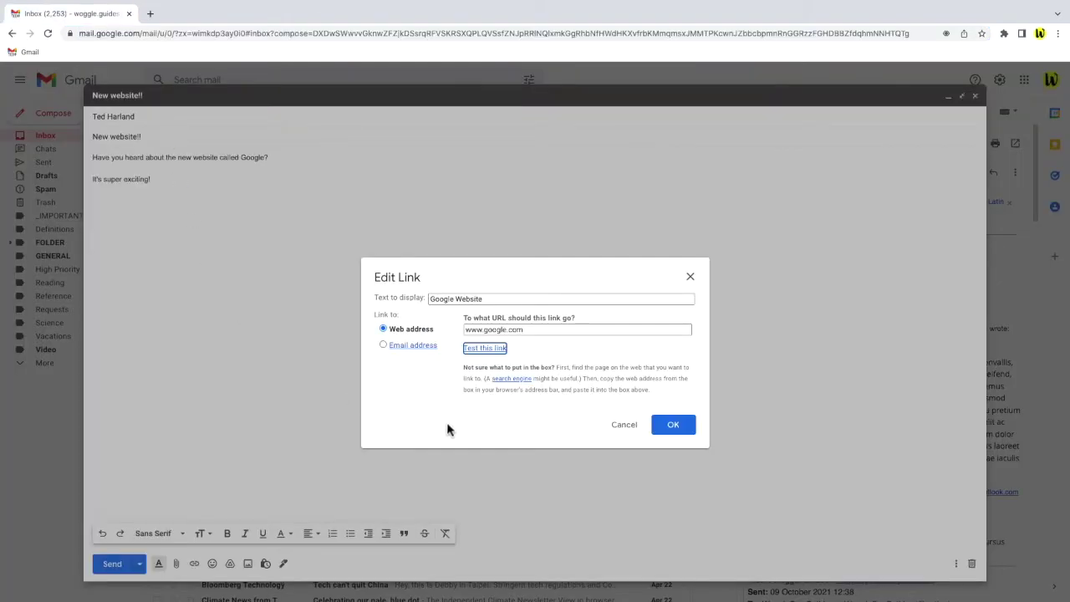
left_click(690, 439)
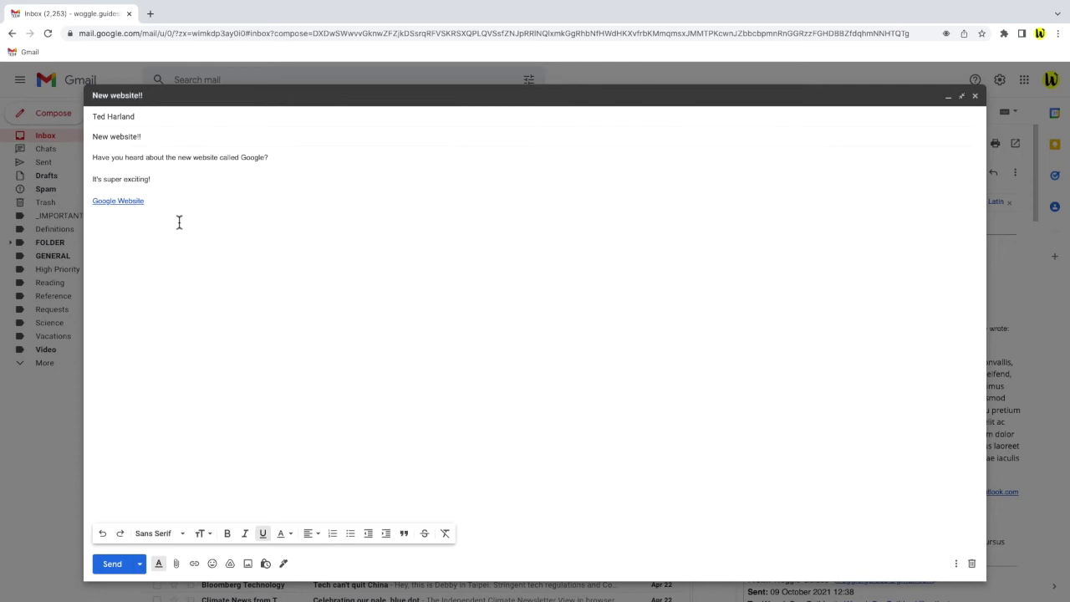
left_click(135, 202)
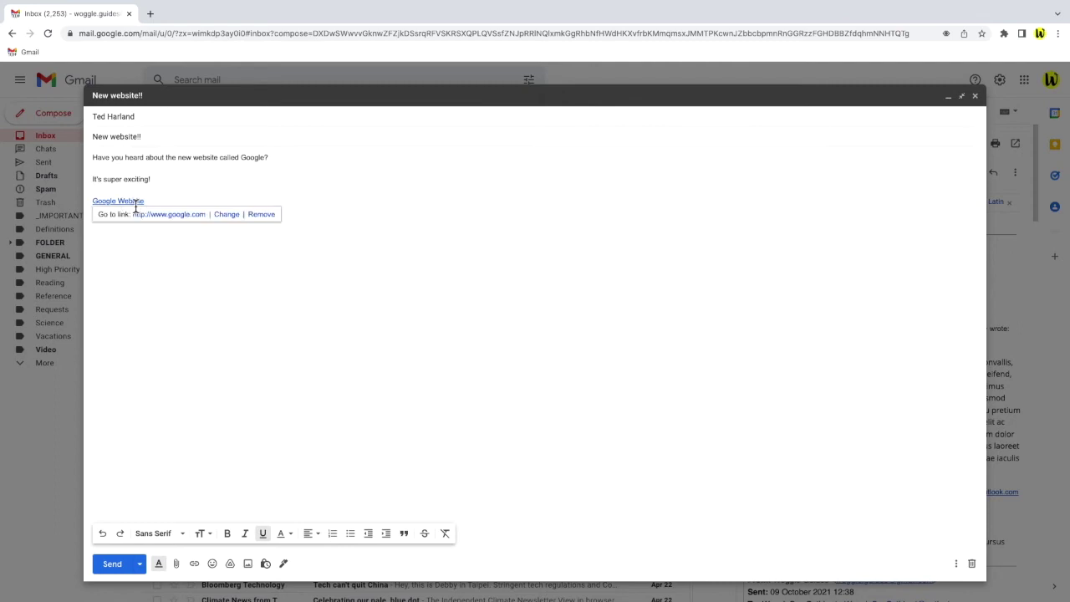
left_click(292, 181)
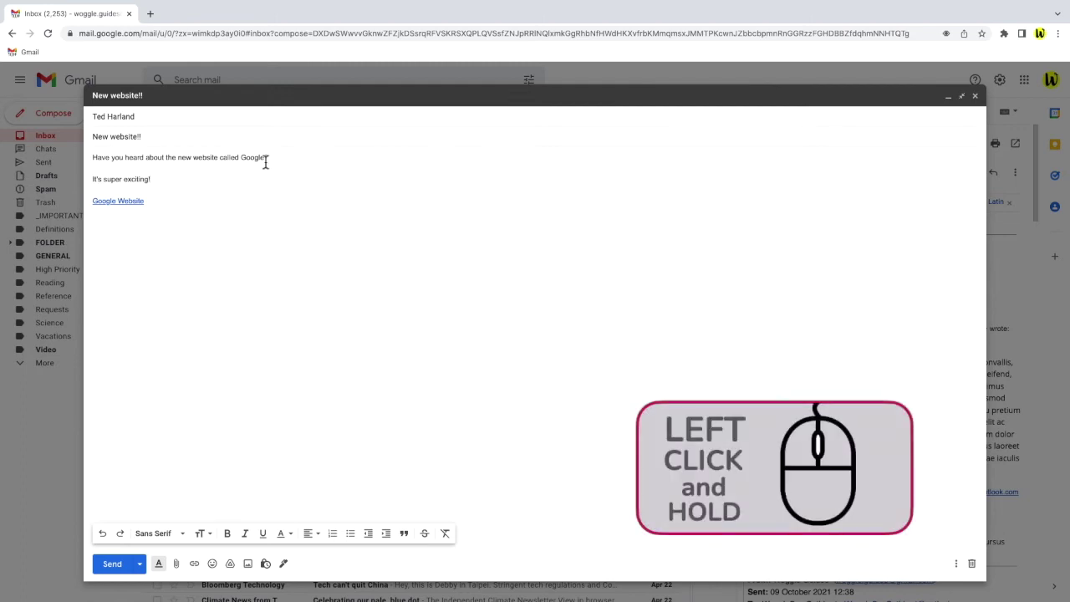
- Select the word 'Google' in the first sentence and start a link on it
left_click_drag(265, 162, 264, 162)
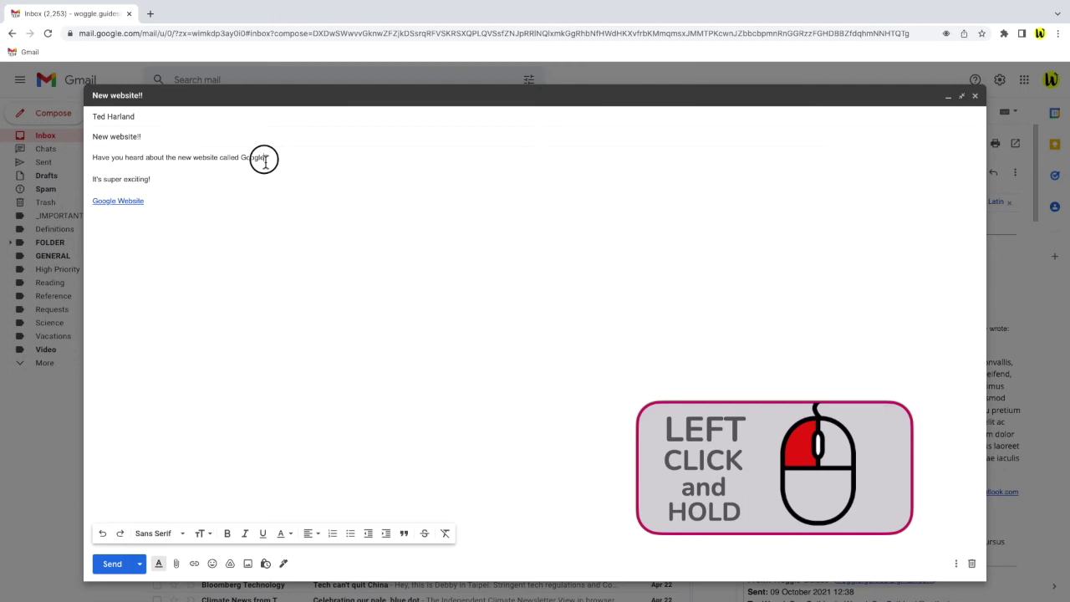
left_click_drag(265, 162, 242, 162)
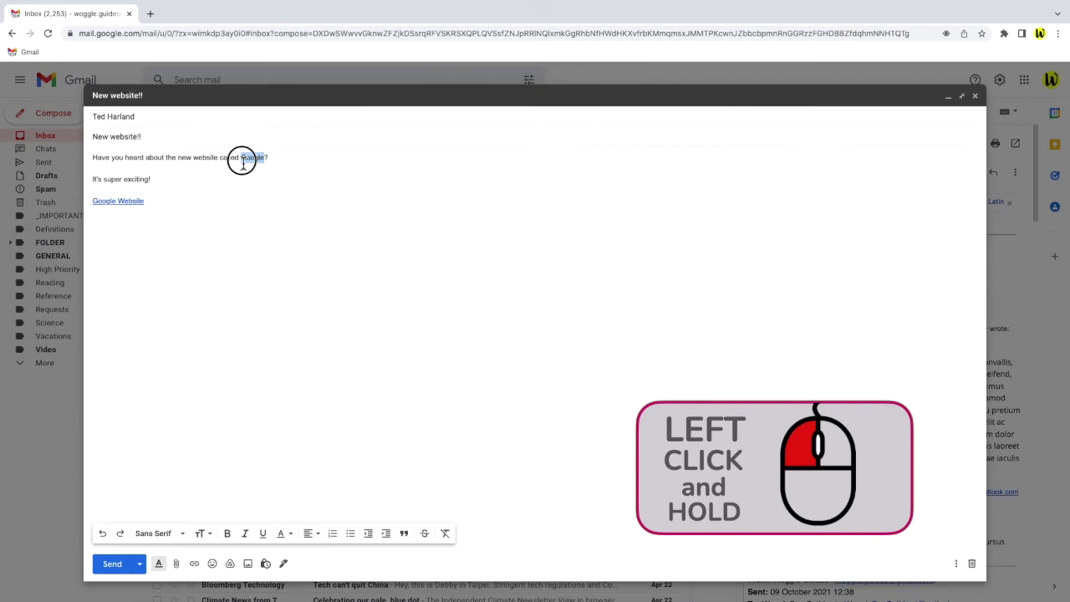
left_click_drag(243, 163, 241, 162)
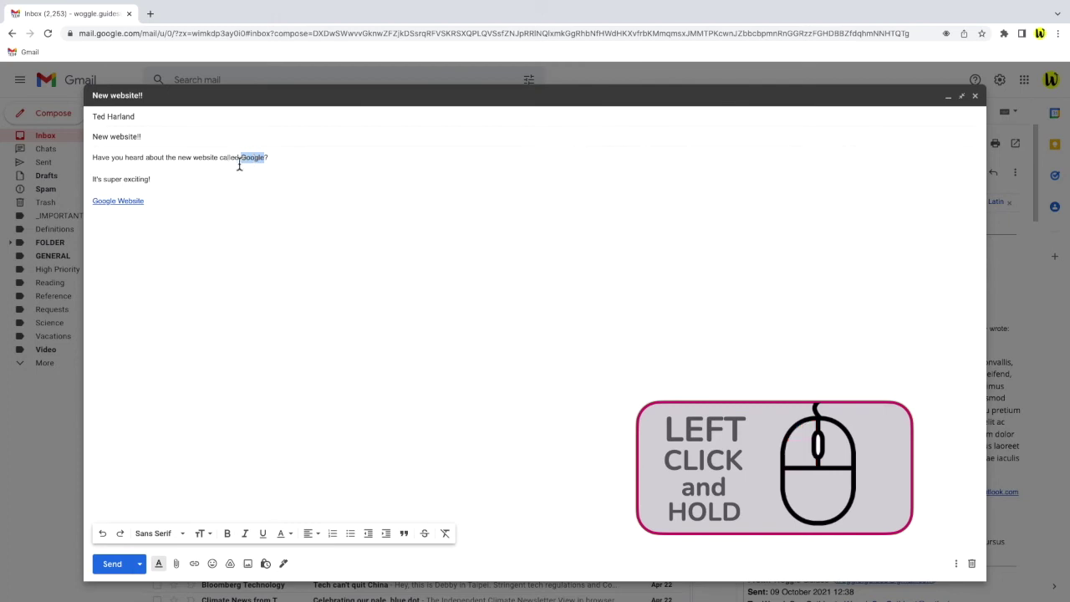
left_click(194, 564)
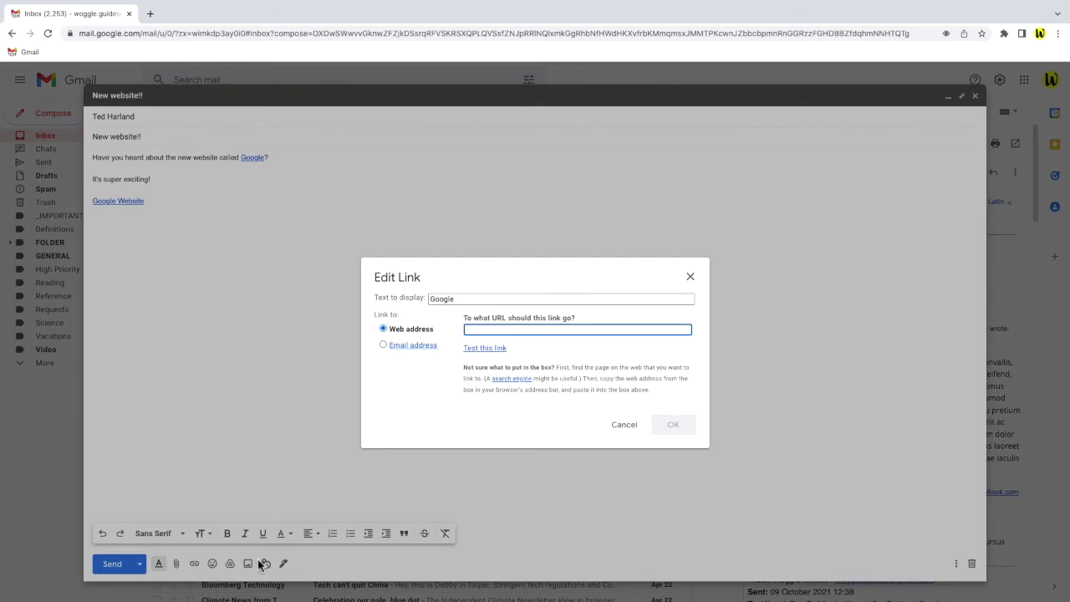
left_click(495, 299)
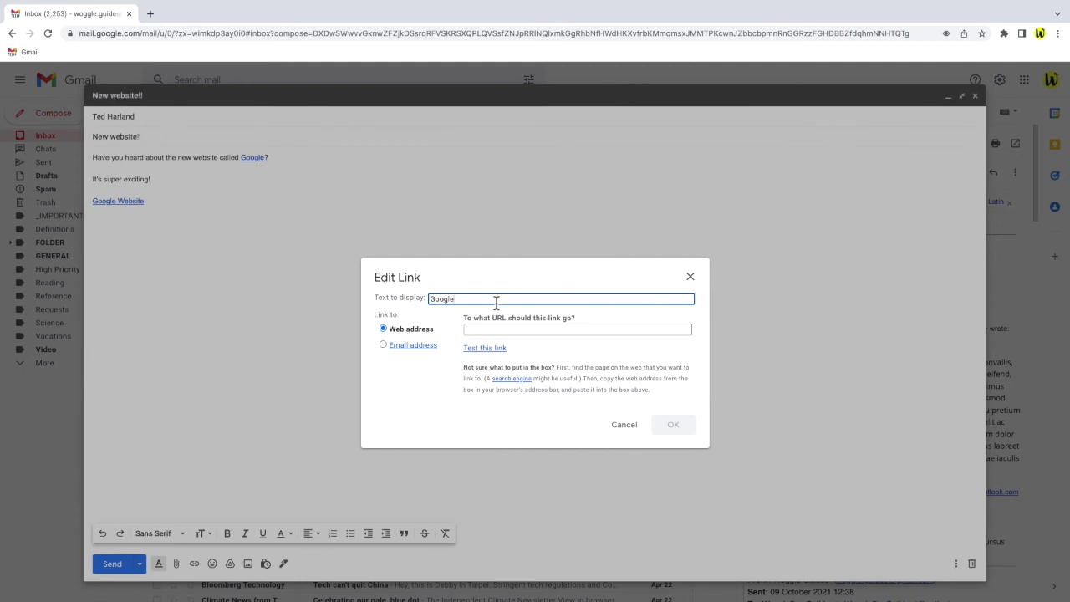
left_click(588, 330)
type("www.google.com")
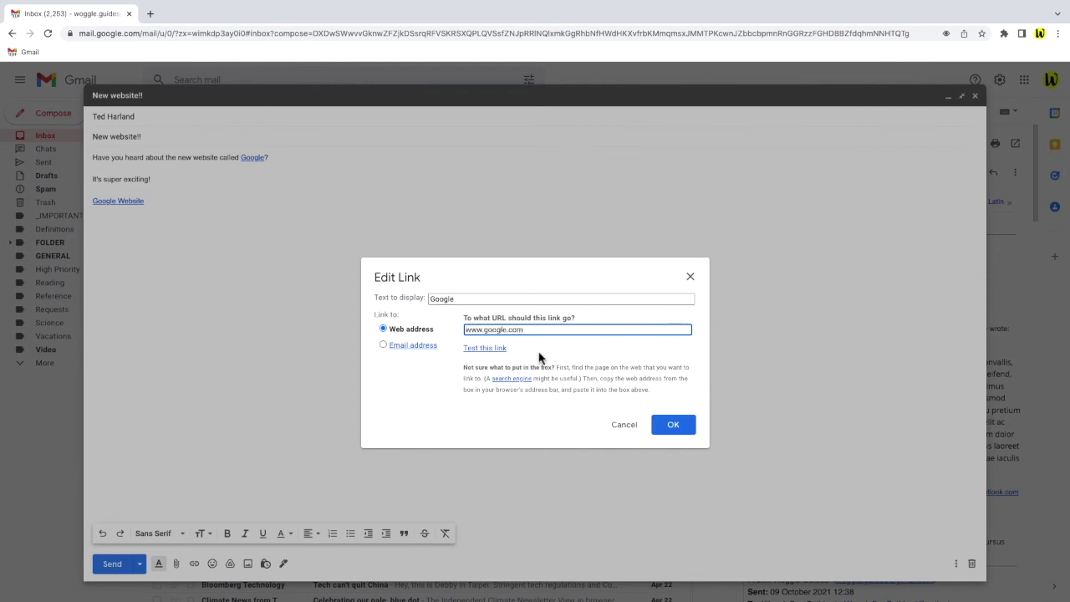
left_click(507, 351)
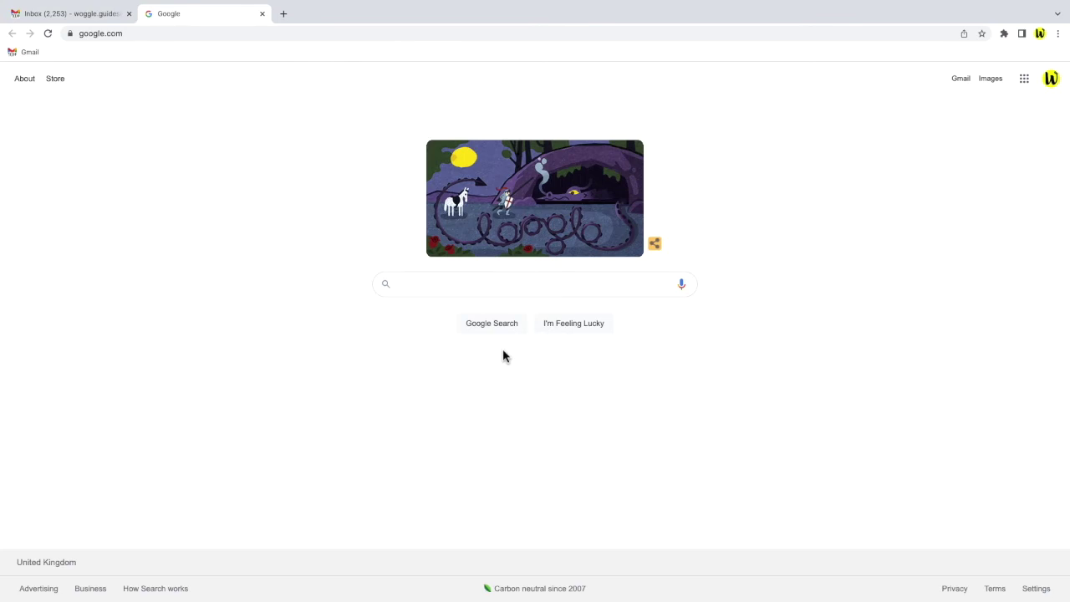
key("ctrl+w")
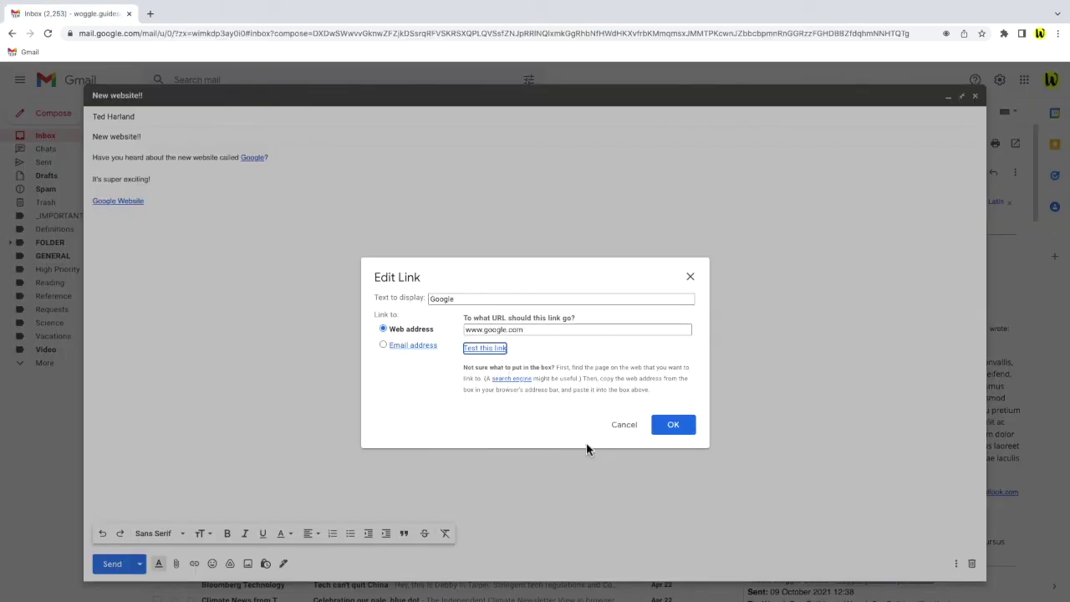
left_click(692, 431)
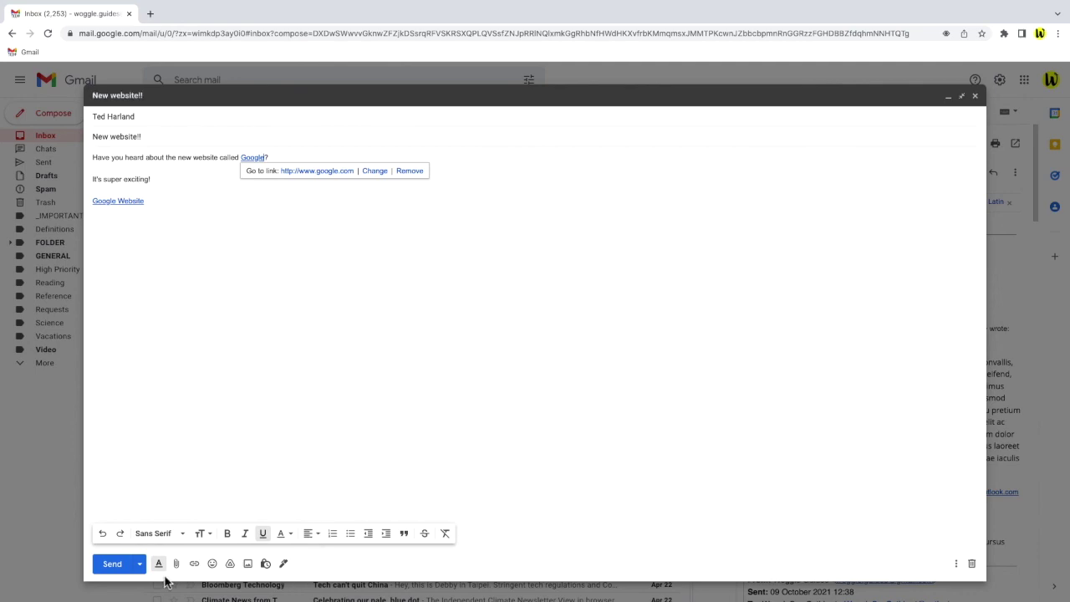
left_click(130, 569)
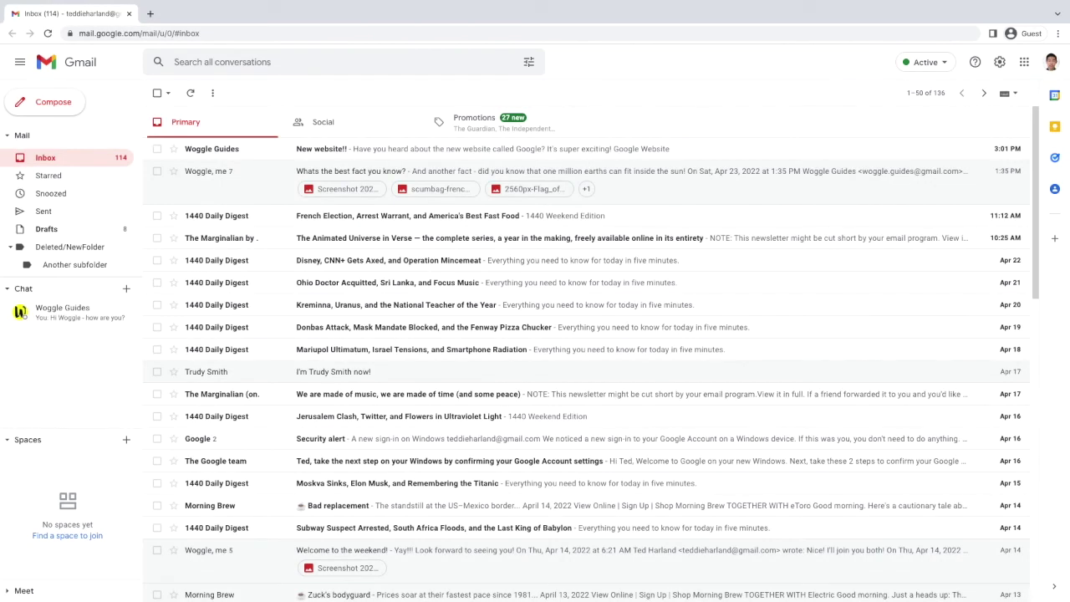
- Open the received 'New website!!' email and follow its Google Website link
left_click(266, 154)
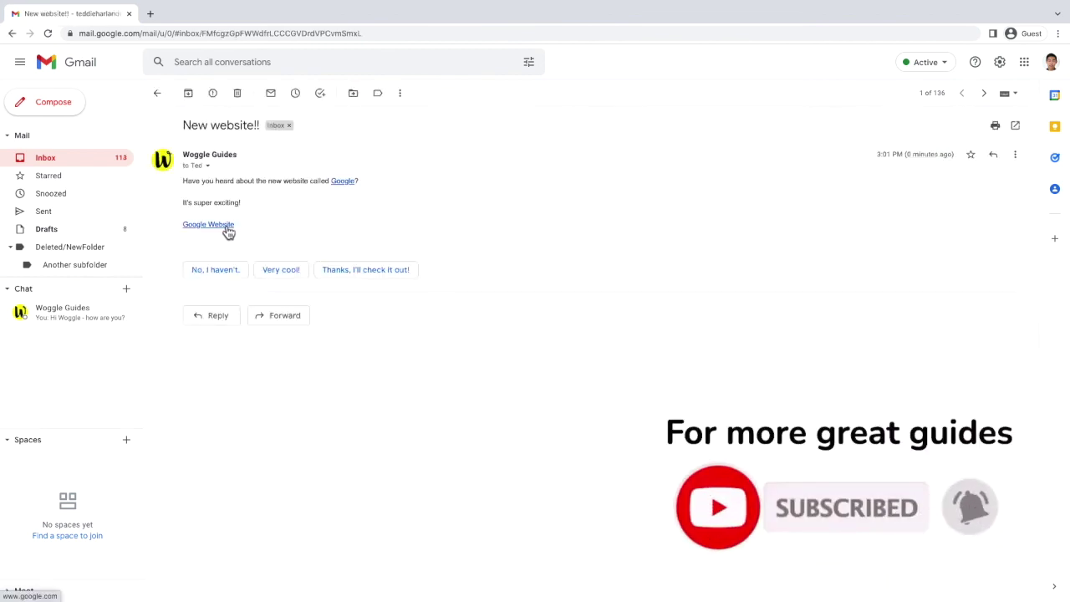
left_click(353, 184)
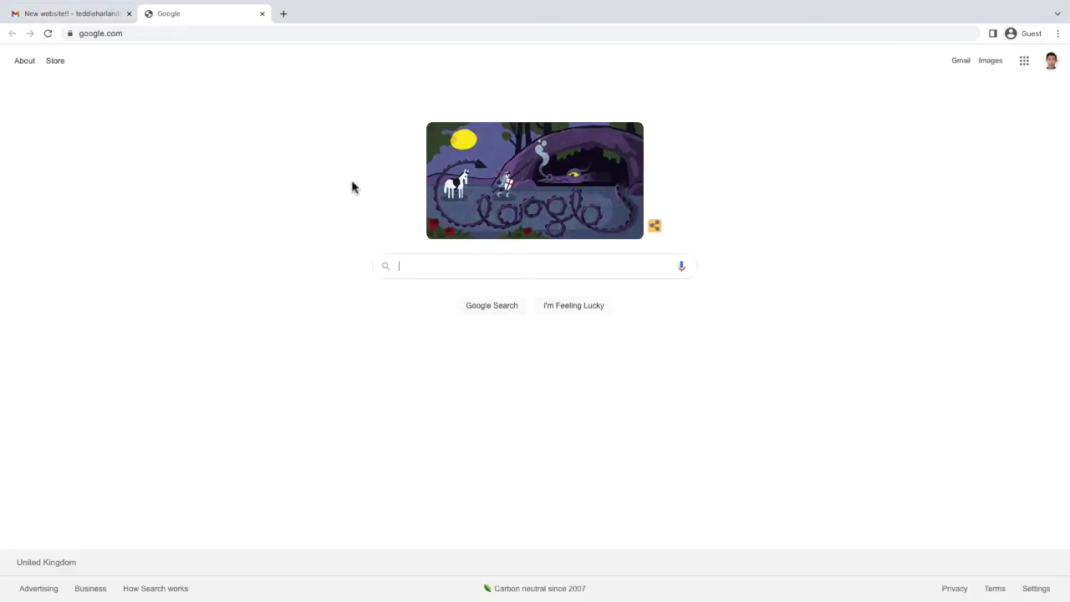